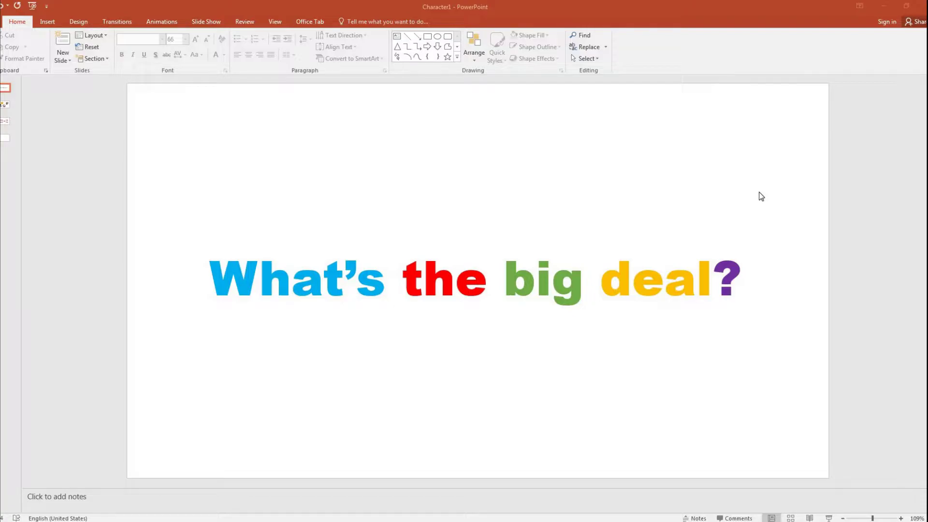
click(7, 107)
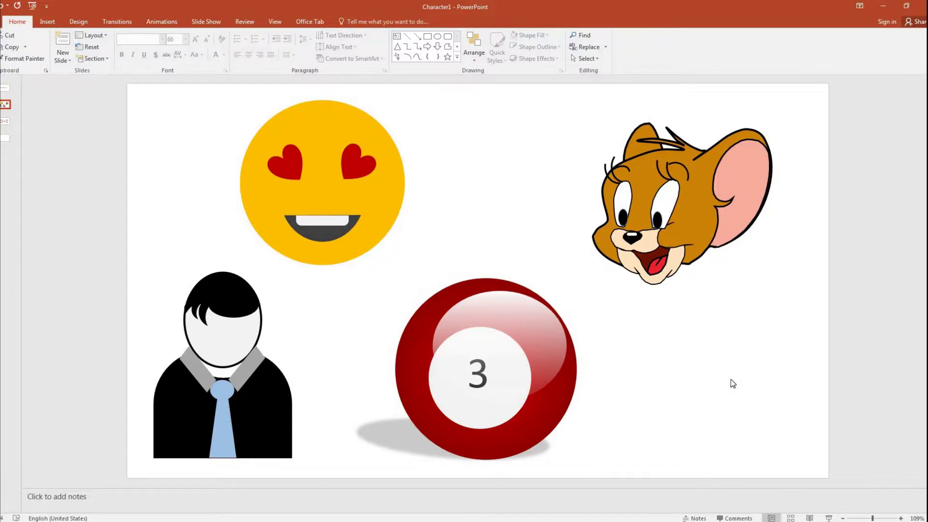
click(457, 57)
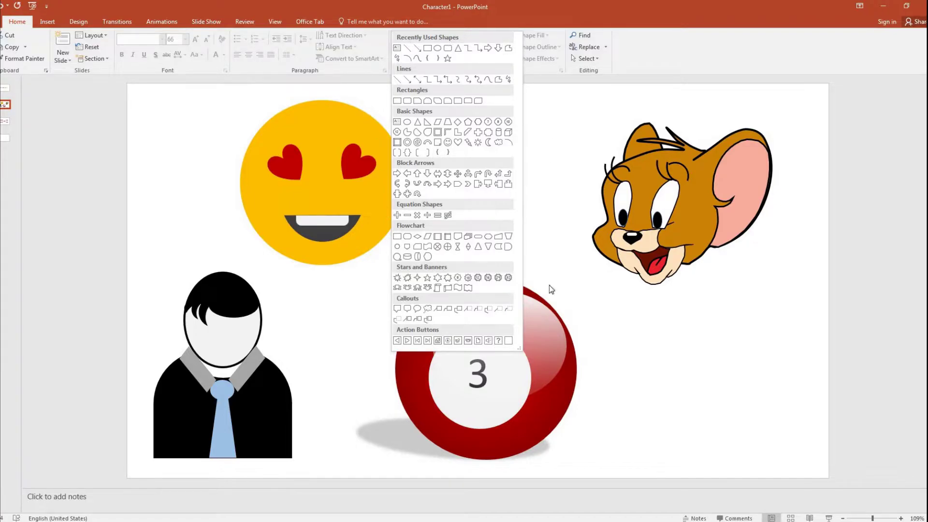
click(739, 356)
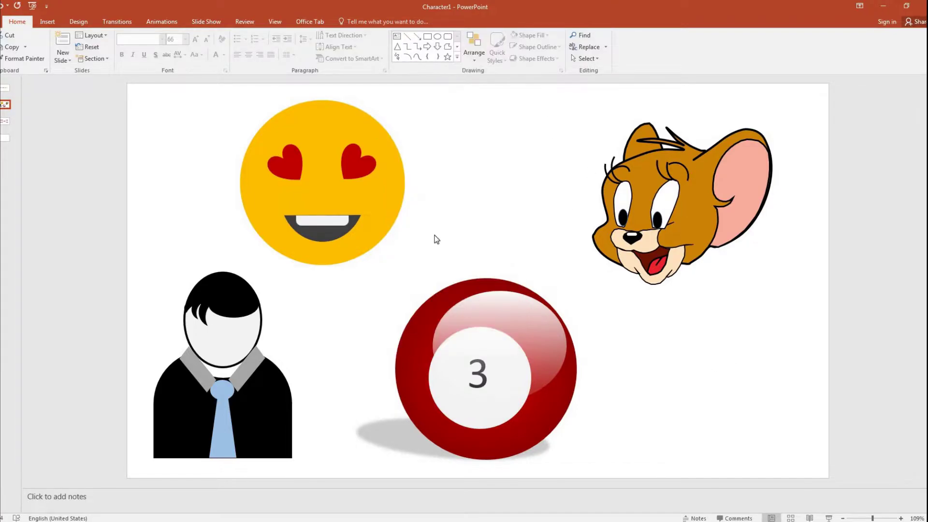
click(793, 296)
- Go to slide 3, which holds the five red Subscribe buttons in a rounded border
click(4, 124)
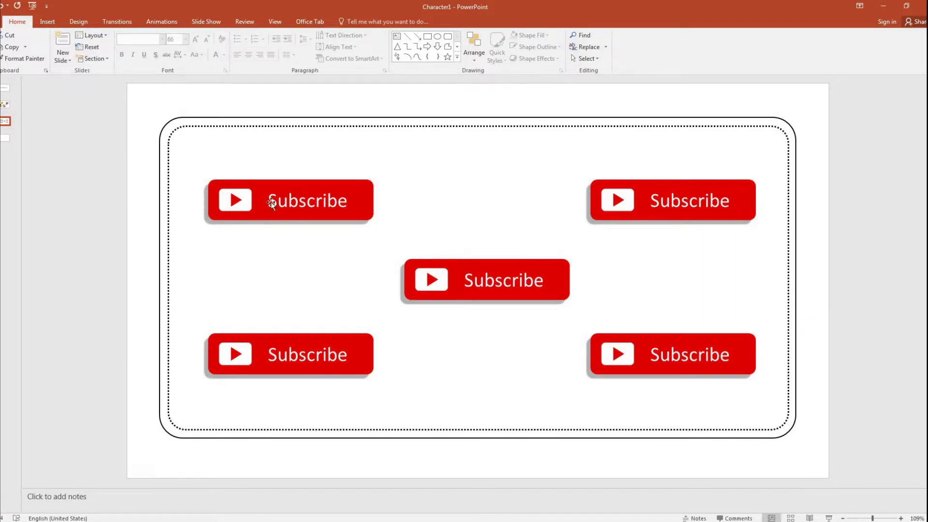
- Switch to the blank slide 4 and briefly look through the full Shapes gallery
click(6, 140)
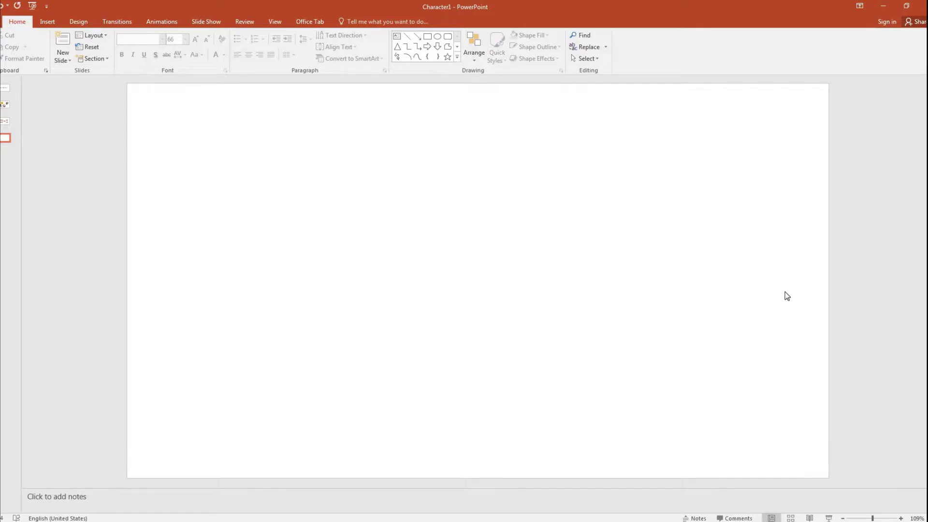
click(457, 58)
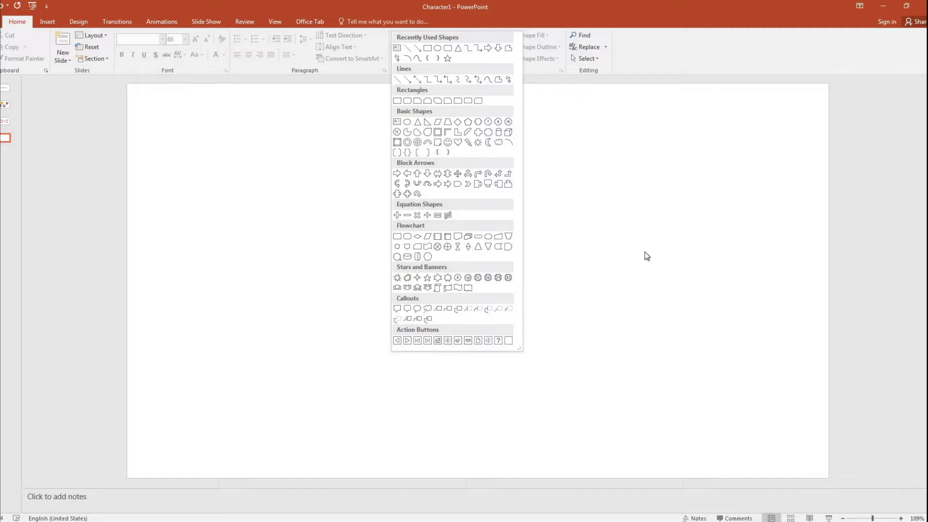
click(22, 25)
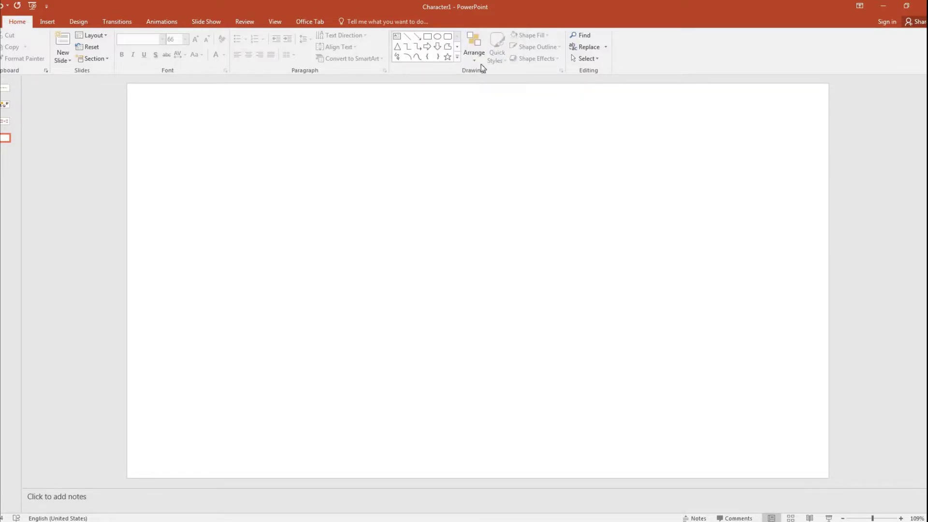
- Expand the Home tab's Drawing Shapes gallery to show every available shape
click(457, 57)
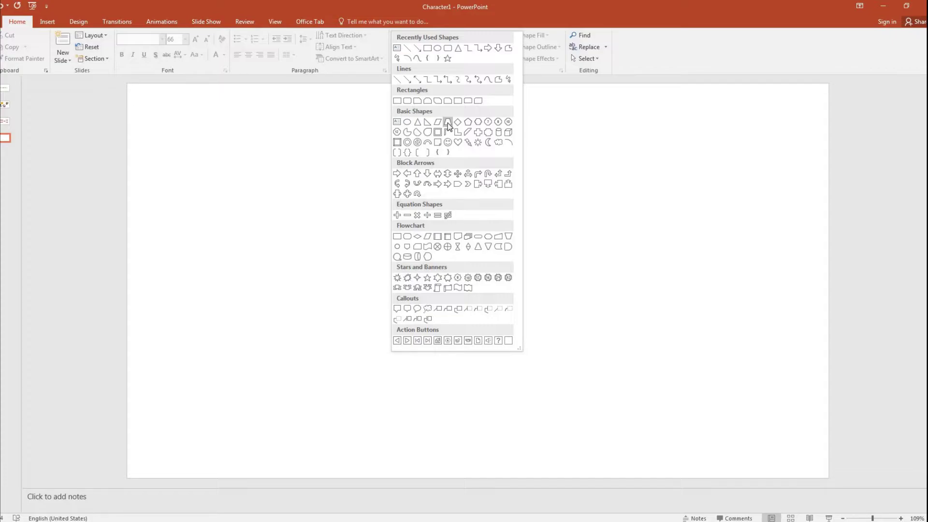
- Draw a blue Trapezoid from Basic Shapes in the middle of the slide
click(447, 122)
mouse_move(307, 203)
mouse_down()
mouse_move(457, 298)
mouse_move(464, 320)
mouse_up()
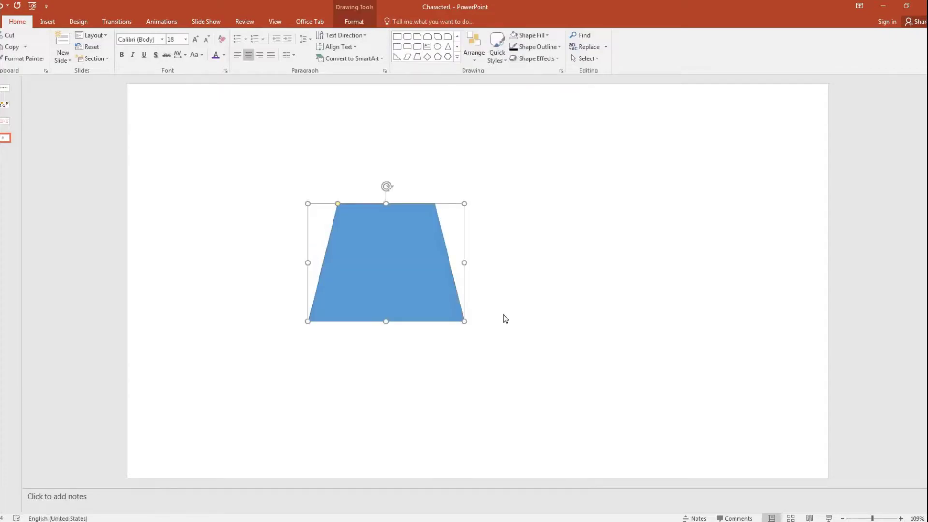
click(582, 249)
- Add a Flowchart Stored Data shape right of the trapezoid, its top aligned with the trapezoid's
click(457, 57)
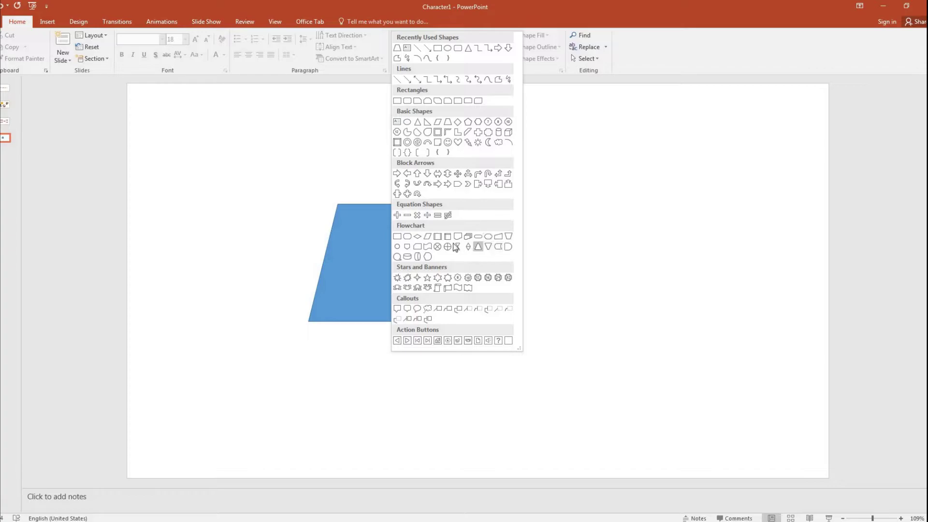
click(498, 247)
mouse_move(530, 209)
mouse_down()
mouse_move(681, 338)
mouse_move(696, 331)
mouse_up()
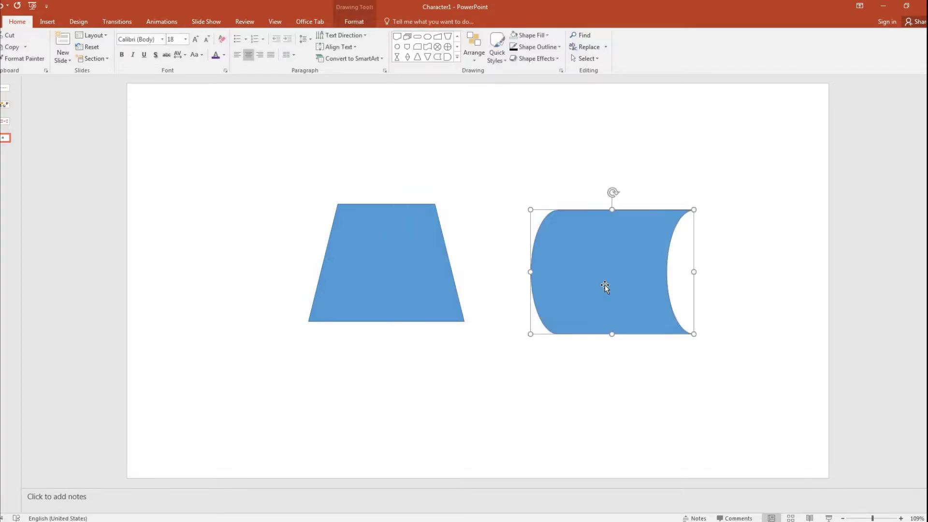
drag(604, 285, 606, 276)
click(607, 383)
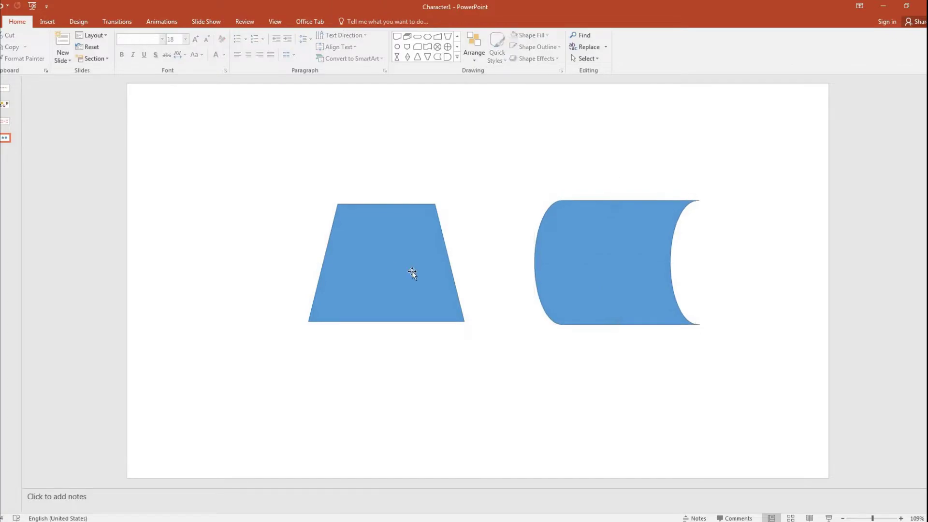
click(412, 269)
click(569, 261)
click(375, 271)
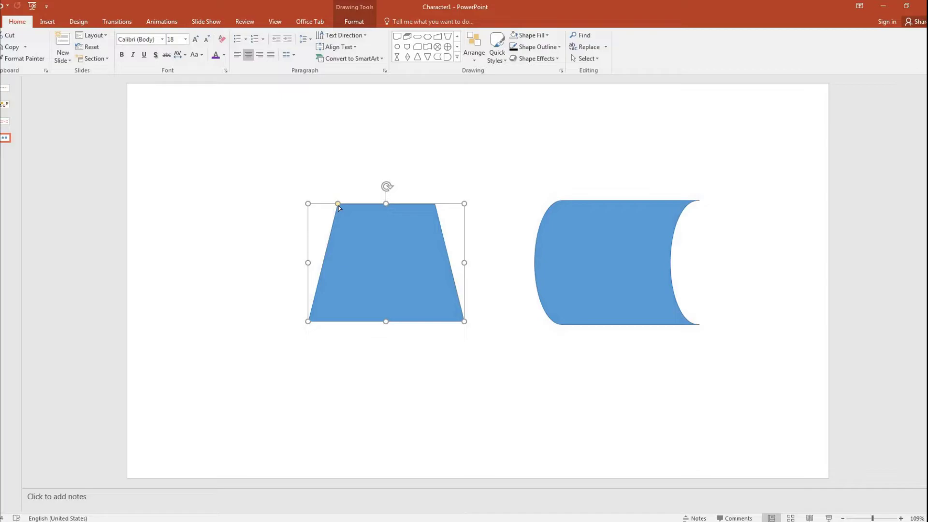
click(621, 300)
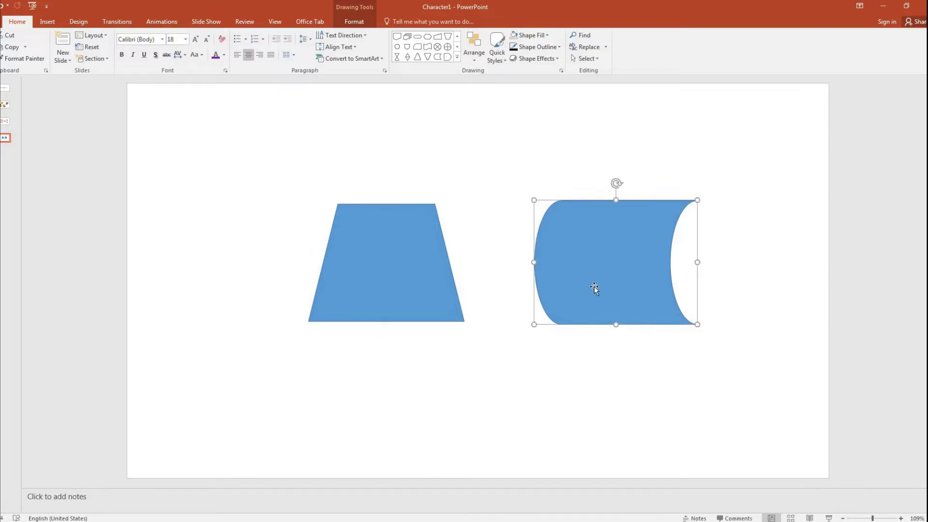
click(394, 273)
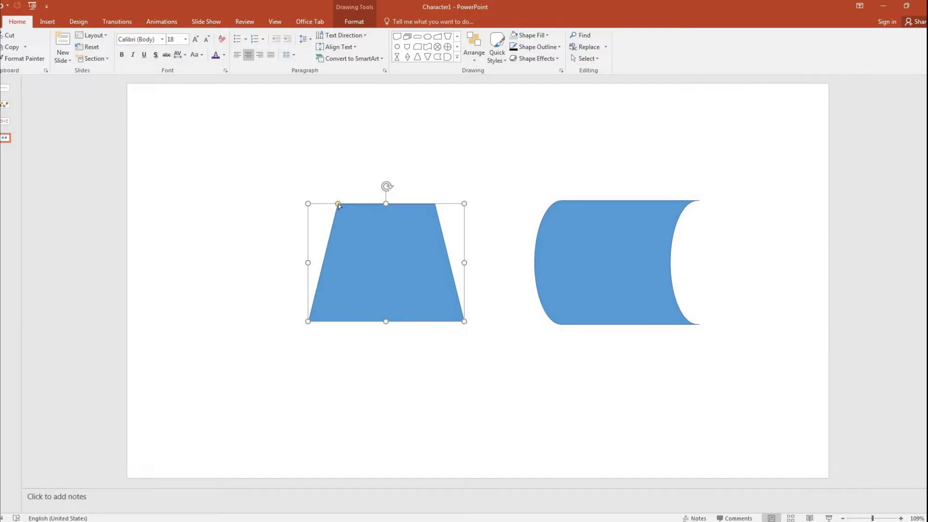
- Widen the trapezoid's top edge and resize the Stored Data shape to be narrower and taller
mouse_move(338, 204)
mouse_down()
mouse_move(373, 204)
mouse_move(317, 205)
mouse_move(361, 202)
mouse_move(329, 204)
mouse_up()
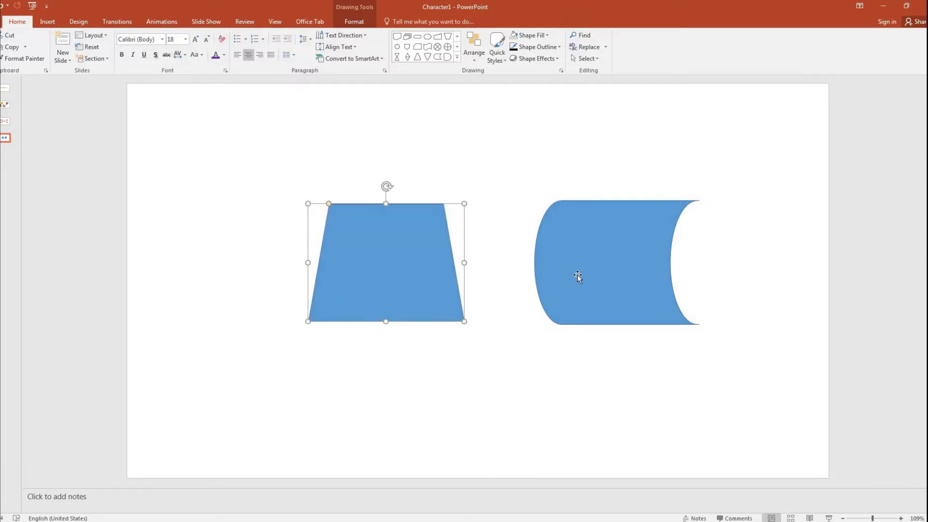
click(605, 279)
drag(697, 324, 670, 343)
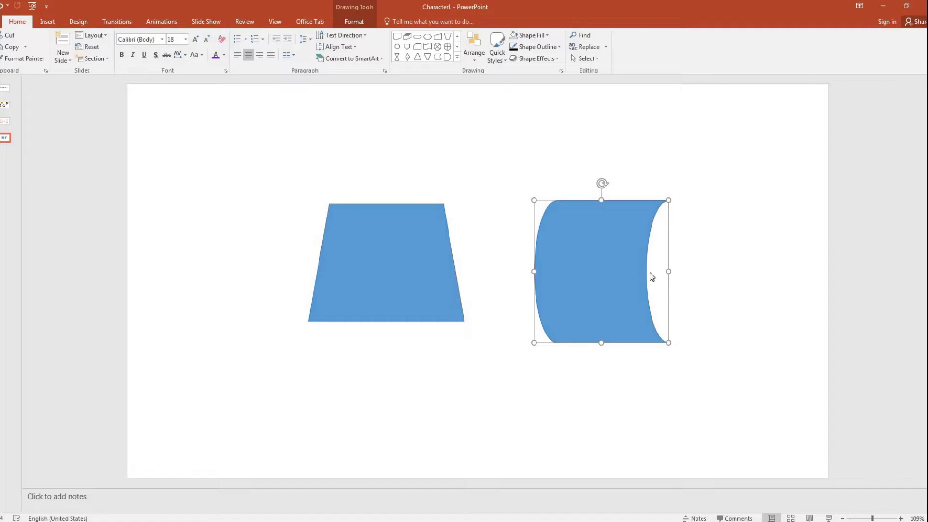
click(661, 306)
click(657, 335)
click(418, 284)
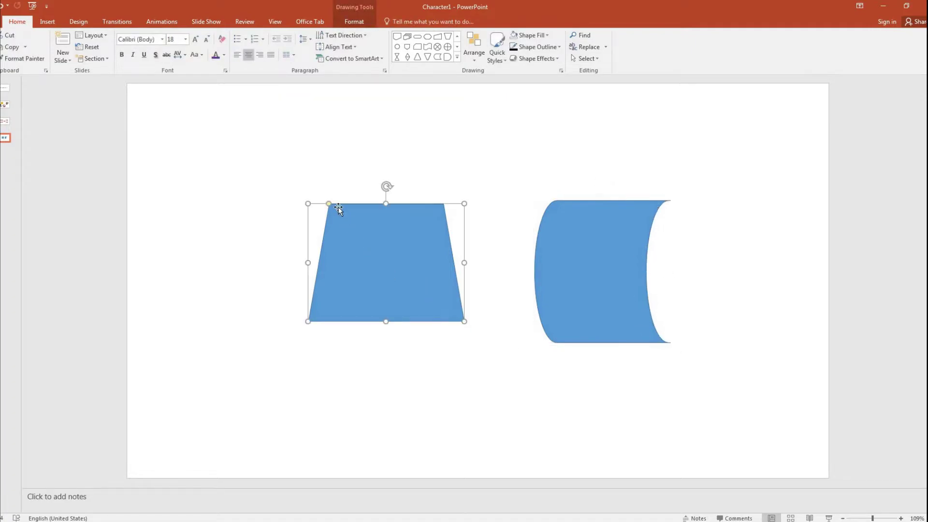
click(441, 148)
click(457, 56)
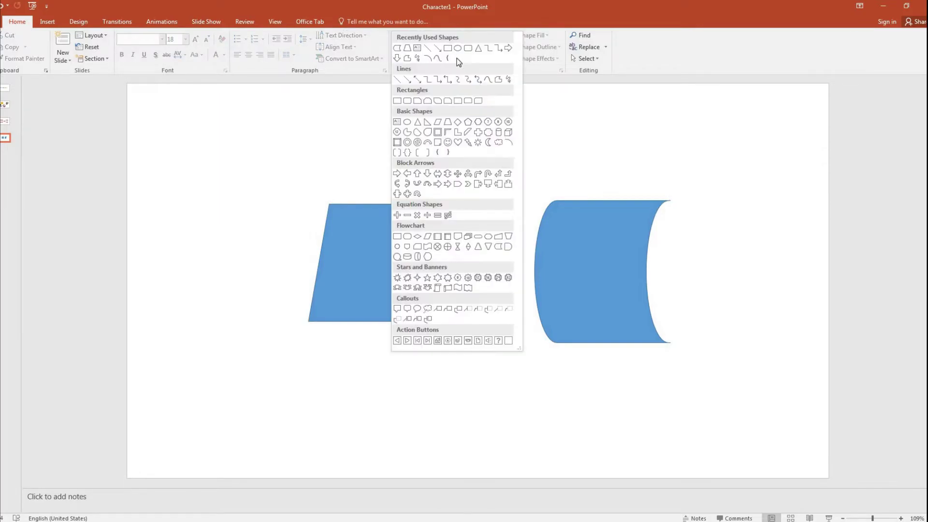
- Draw a Moon shape left of the trapezoid and thicken it into a fuller crescent
click(487, 143)
drag(193, 212, 279, 362)
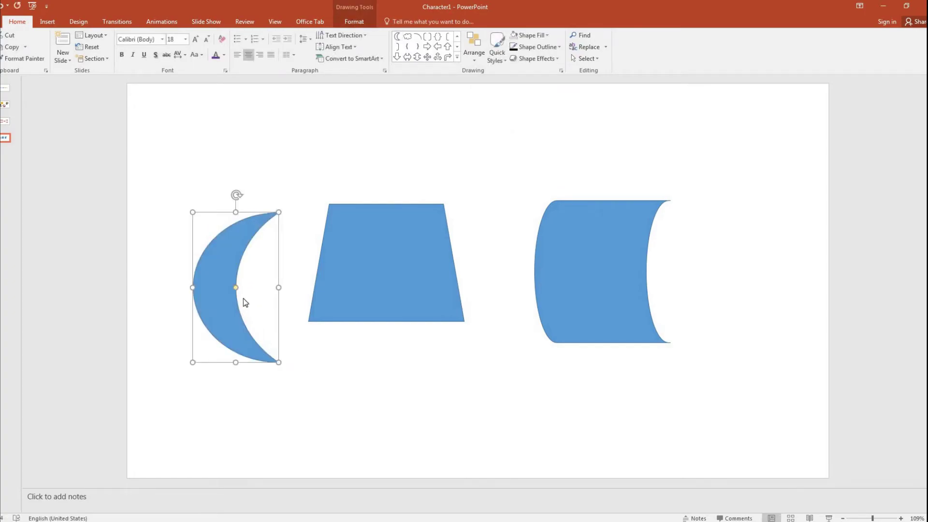
drag(237, 289, 276, 302)
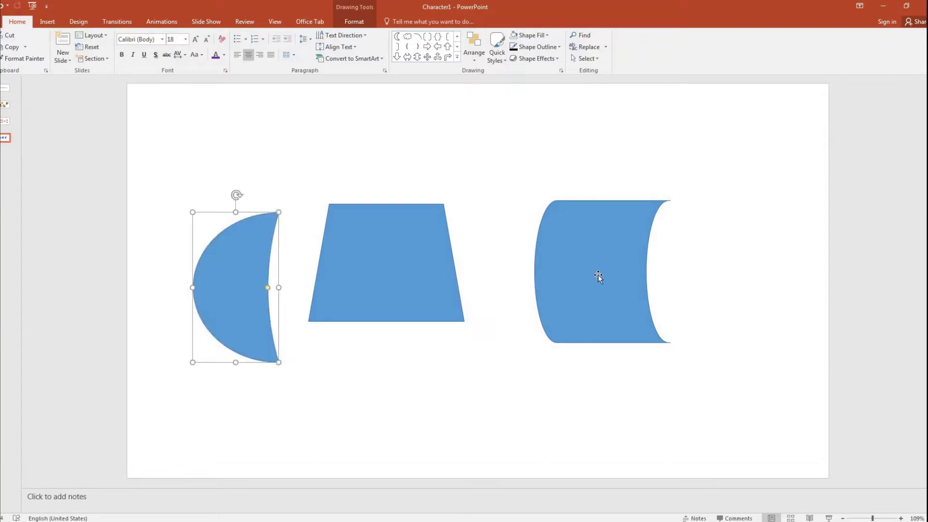
click(616, 266)
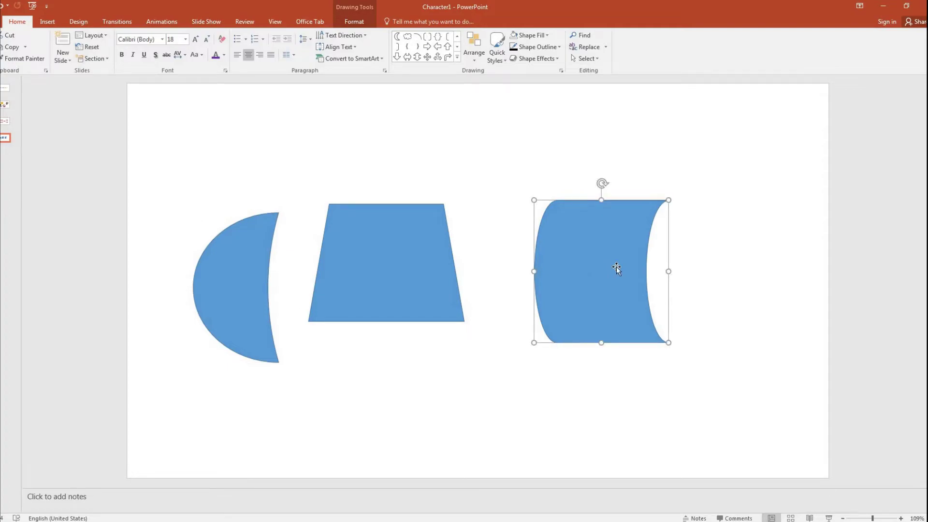
click(481, 430)
click(457, 58)
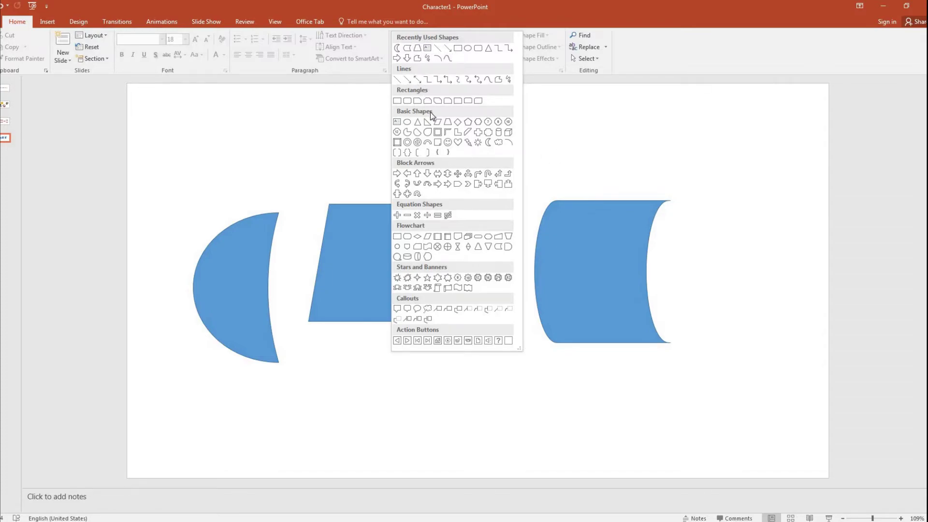
click(752, 231)
click(5, 105)
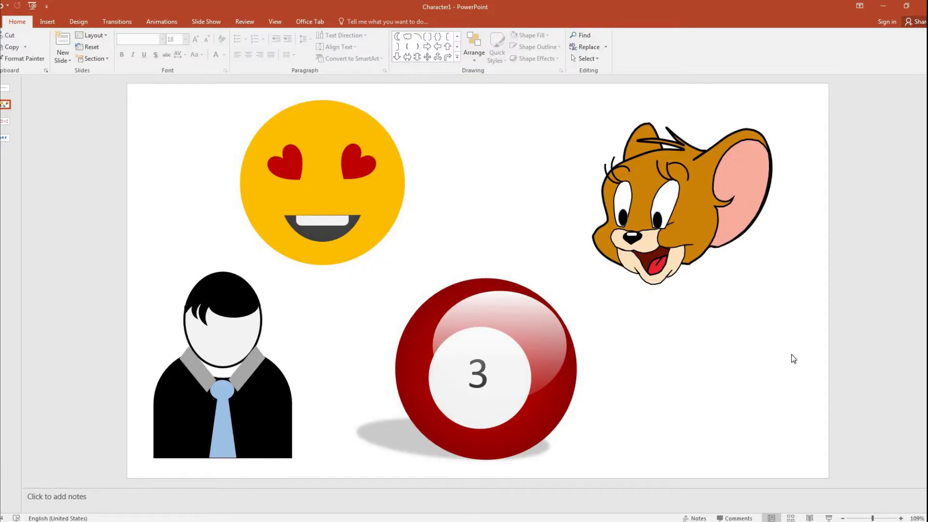
click(4, 138)
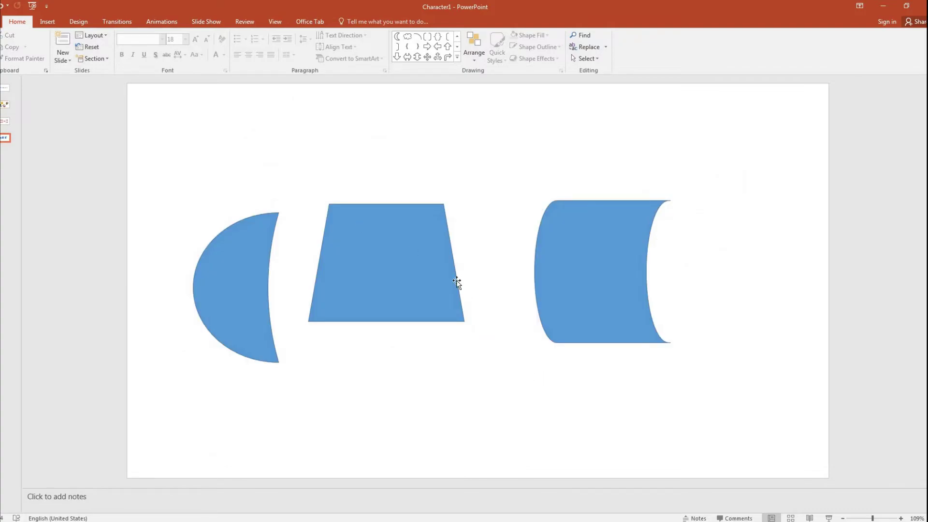
- Shift the trapezoid right and up, keeping its top aligned with the other shapes
drag(419, 299, 442, 292)
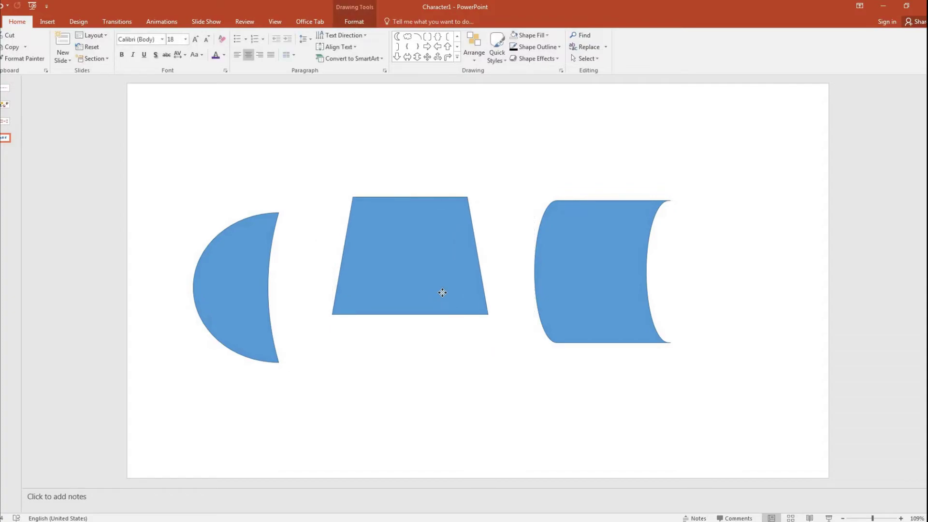
click(468, 351)
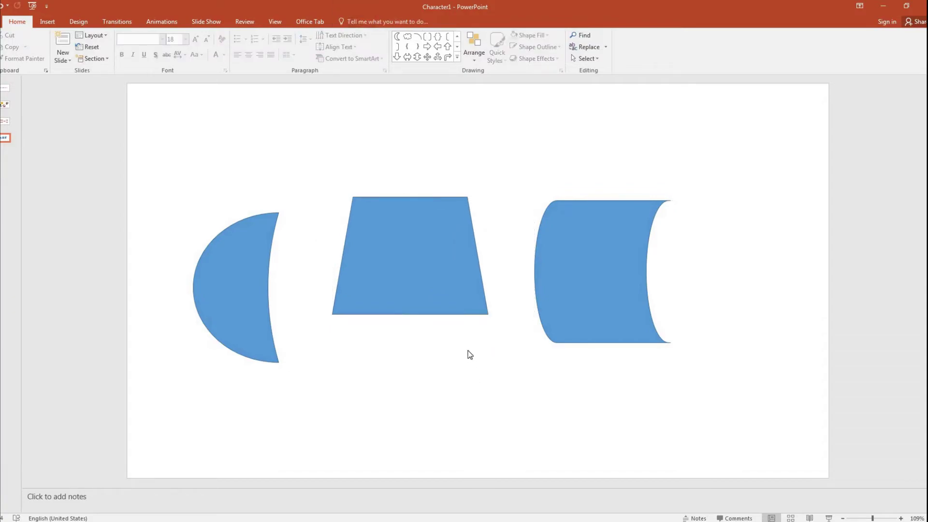
click(445, 285)
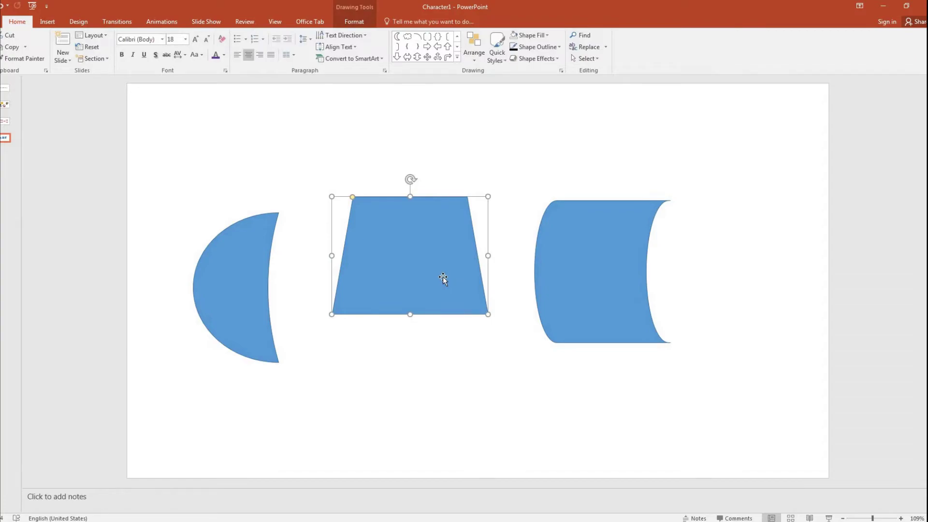
click(546, 35)
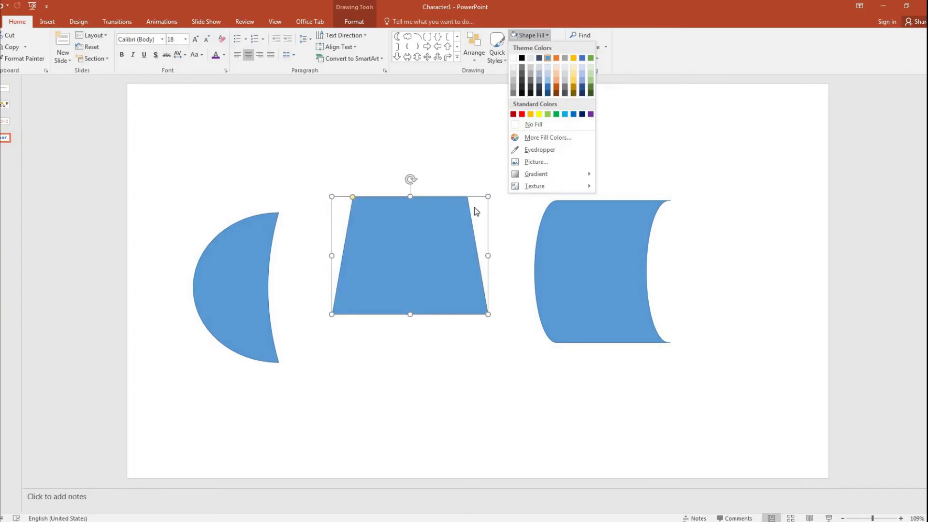
click(451, 239)
click(511, 162)
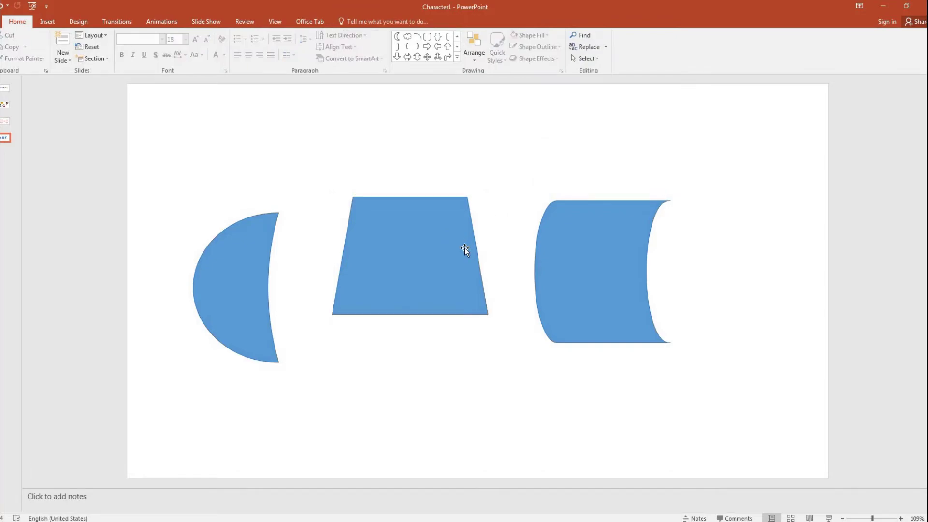
click(465, 248)
key(Escape)
- Fill the trapezoid with light grey from Shape Fill
click(388, 273)
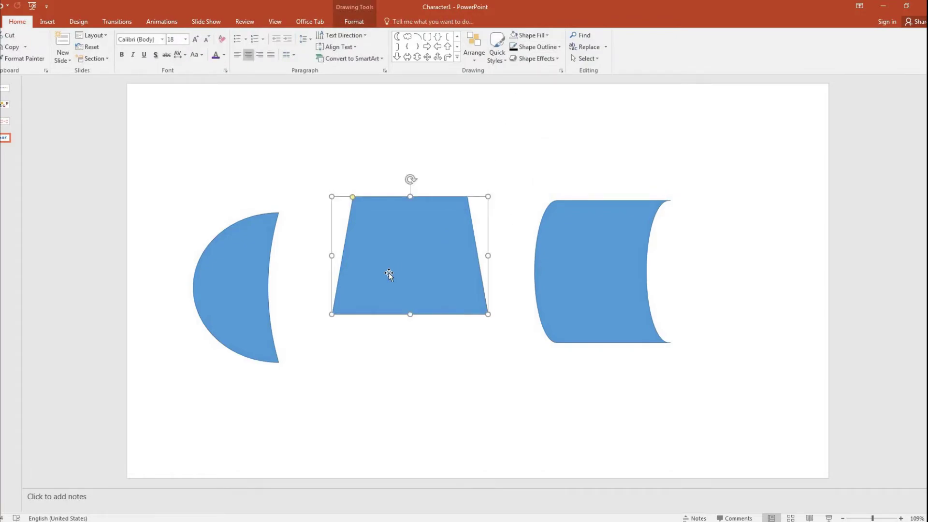
click(503, 159)
click(429, 262)
click(532, 35)
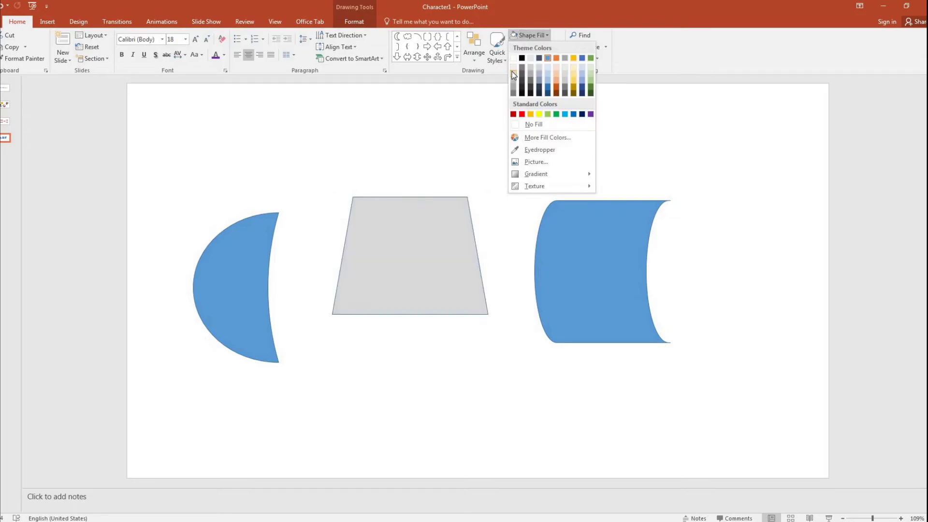
click(513, 89)
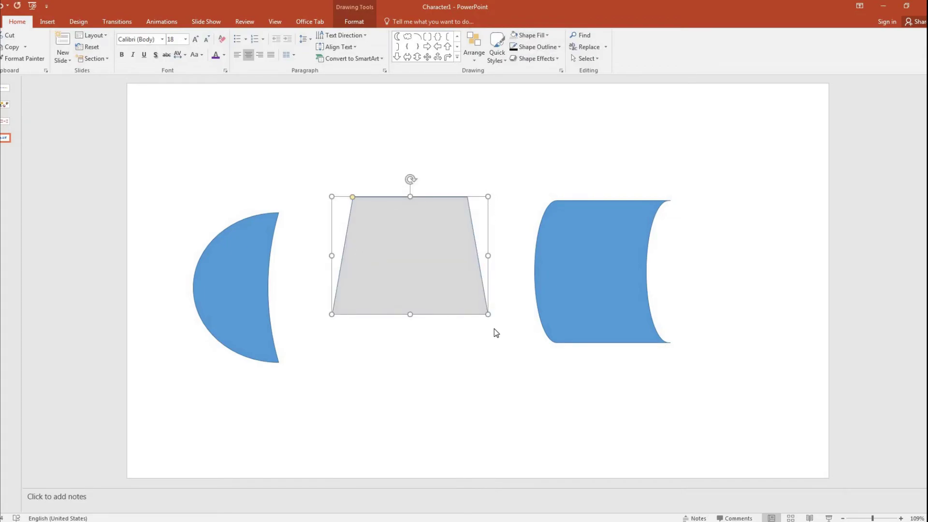
click(541, 46)
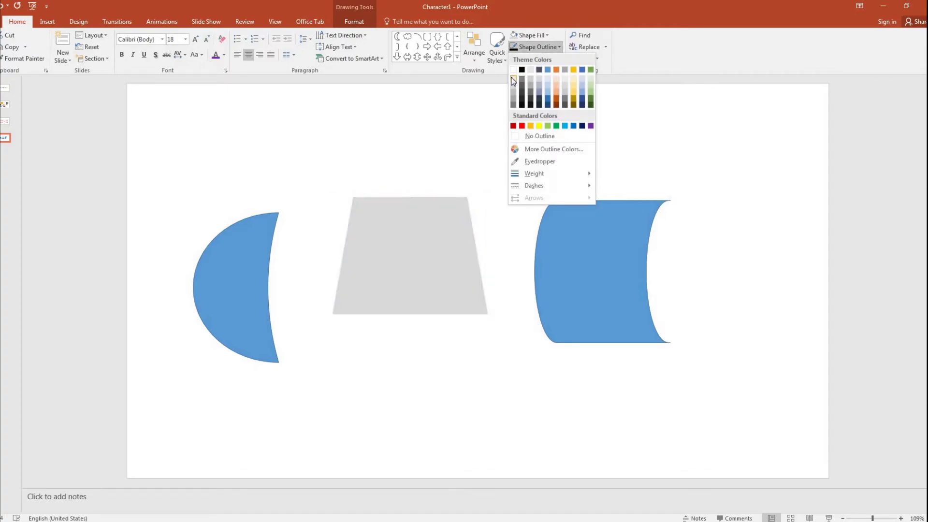
- Remove the trapezoid's outline and move the blue curved shape over its right side
click(556, 143)
click(474, 424)
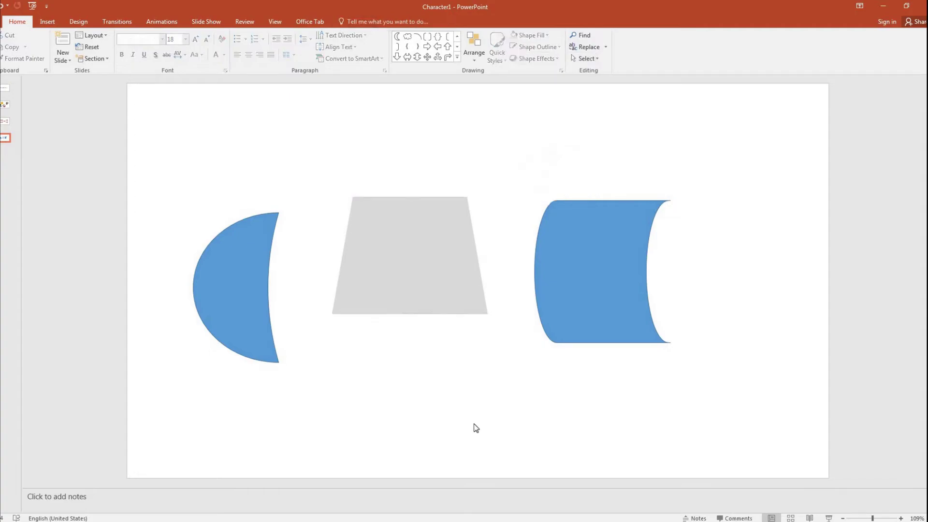
mouse_move(545, 305)
mouse_down()
mouse_move(513, 300)
mouse_move(464, 356)
mouse_move(460, 332)
mouse_move(514, 305)
mouse_move(508, 365)
mouse_move(498, 292)
mouse_up()
- Bring the grey trapezoid to the front so it covers the blue curved shape
click(408, 267)
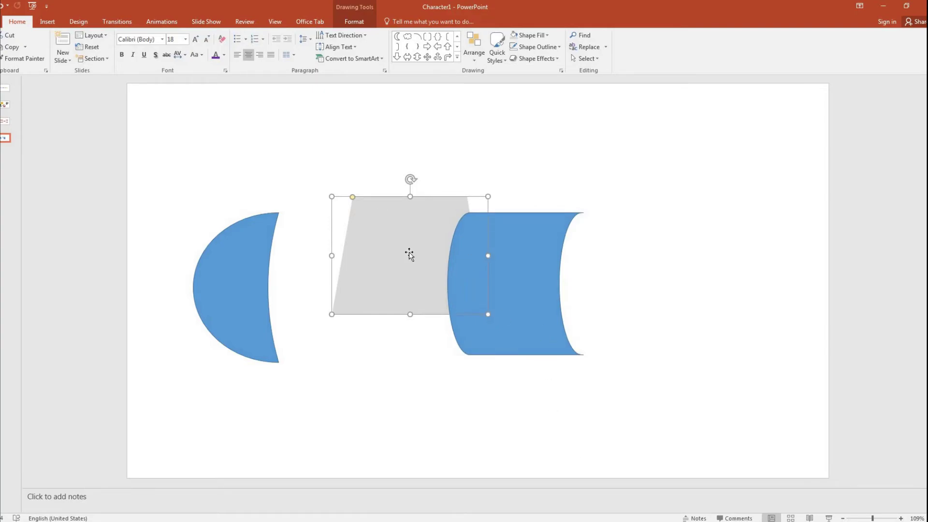
click(404, 317)
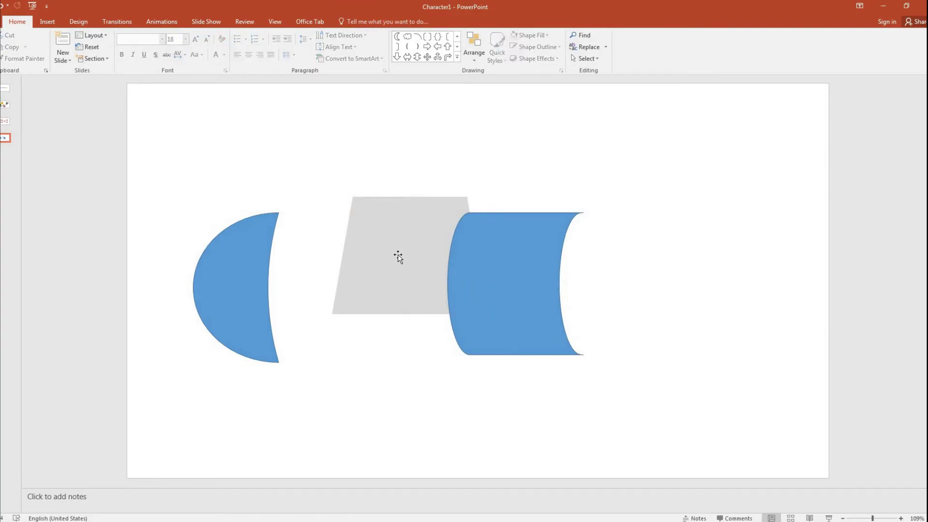
click(397, 255)
right_click(398, 255)
mouse_move(437, 351)
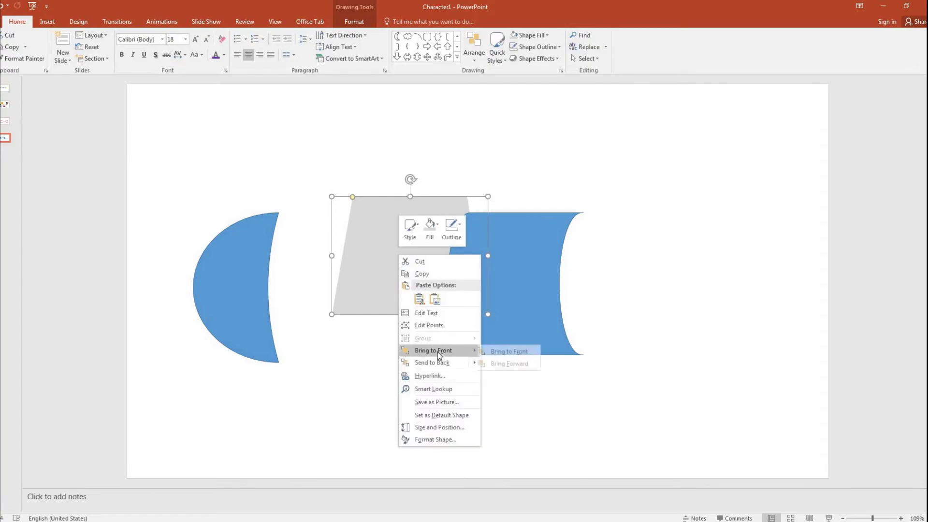
click(459, 352)
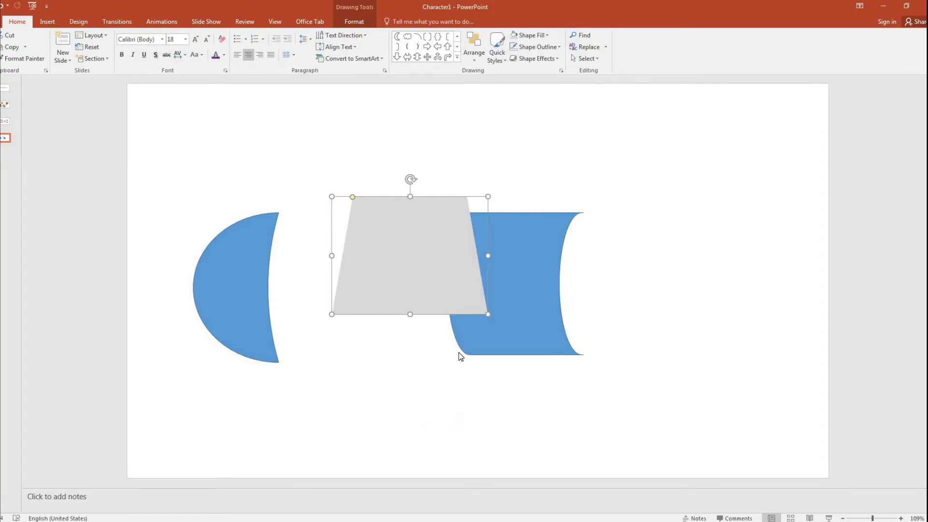
click(635, 292)
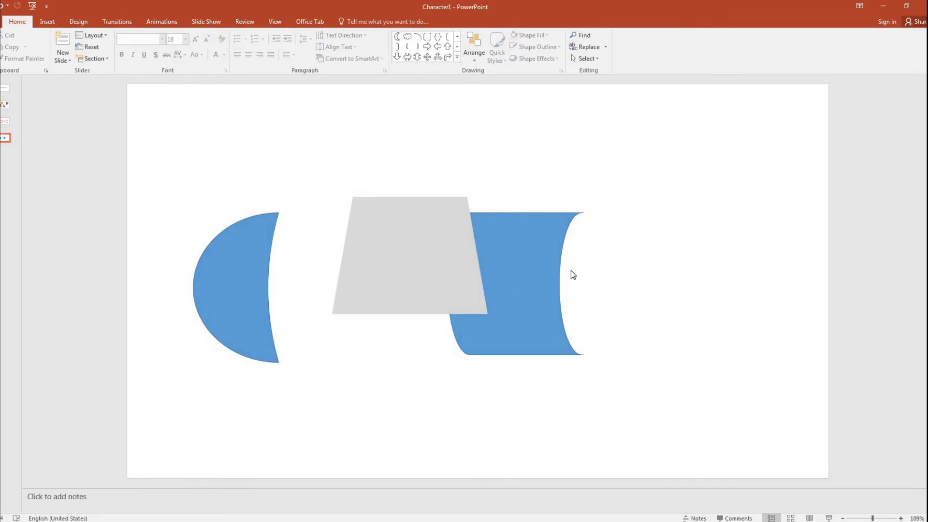
click(451, 244)
click(414, 242)
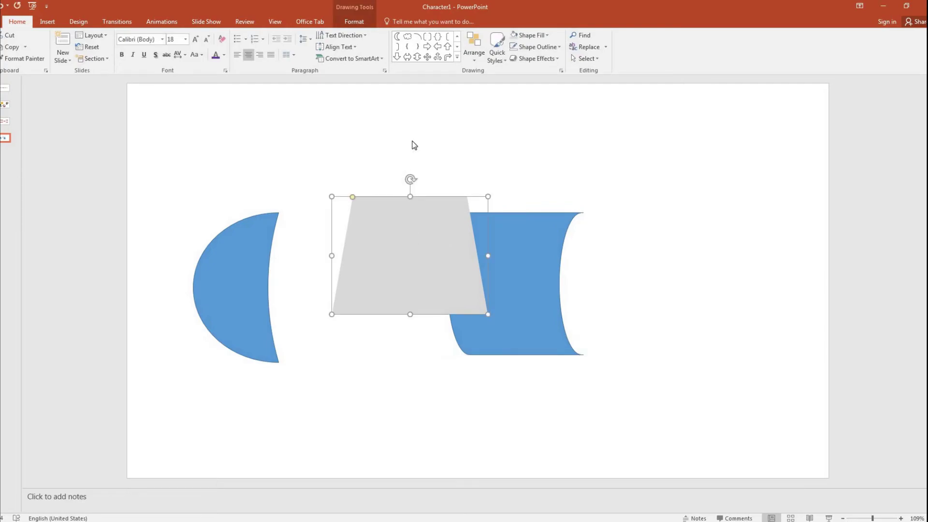
- Browse the trapezoid's Shape Effects Shadow options without applying any
click(414, 146)
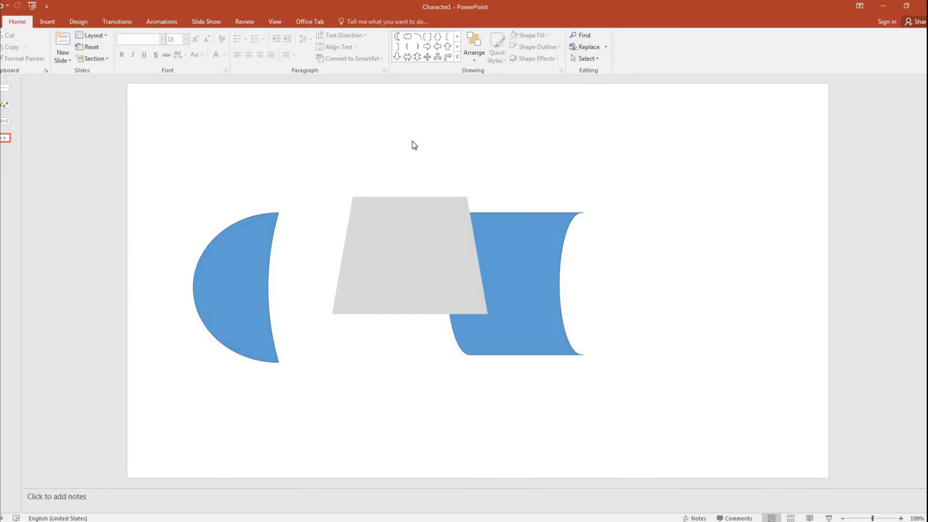
click(414, 230)
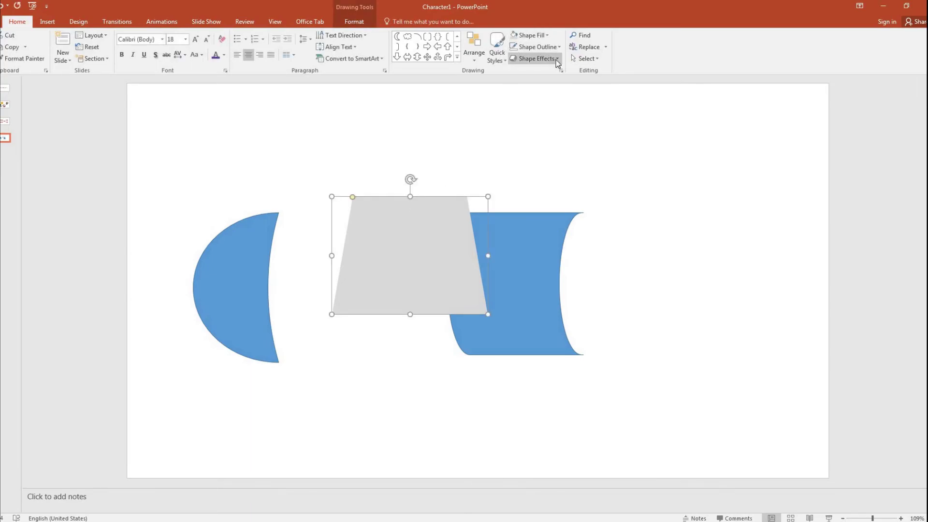
click(556, 61)
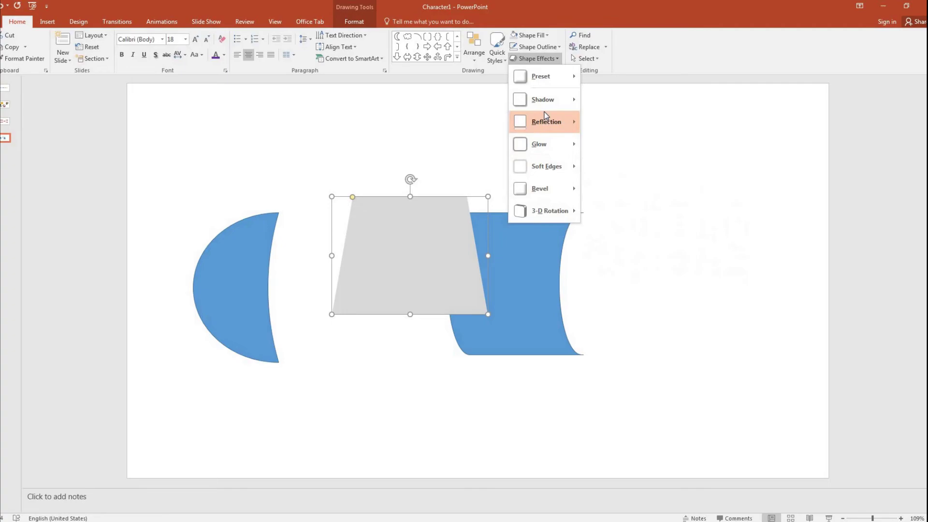
mouse_move(549, 102)
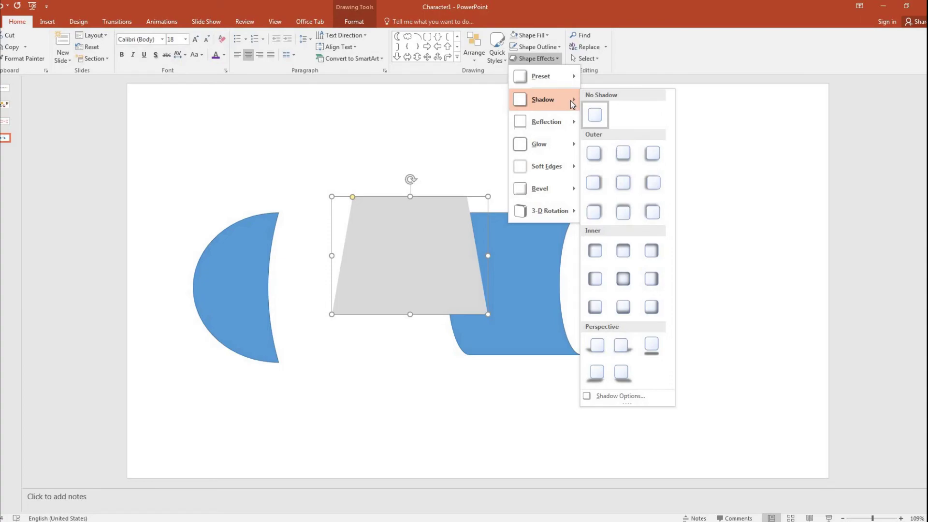
click(397, 217)
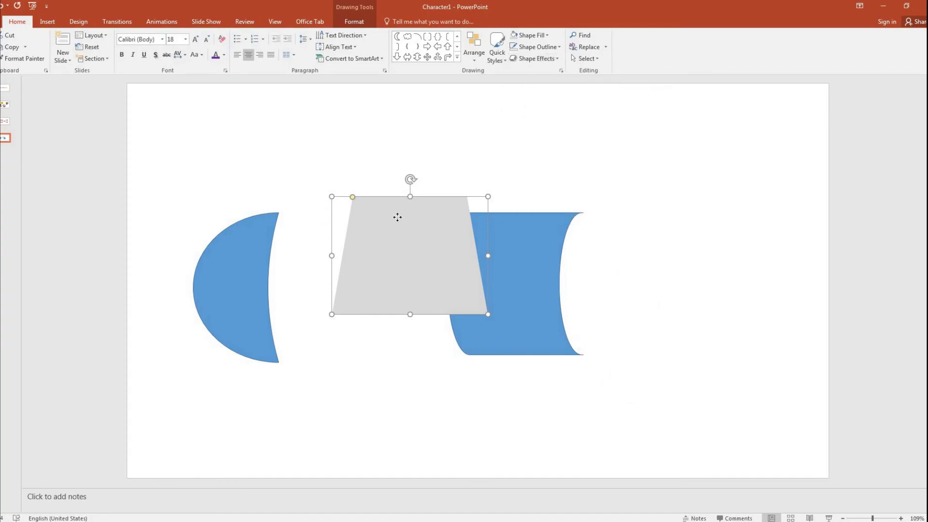
- Move the blue curved shape right until it rests against the trapezoid's right edge
click(561, 132)
click(379, 208)
drag(539, 248, 561, 241)
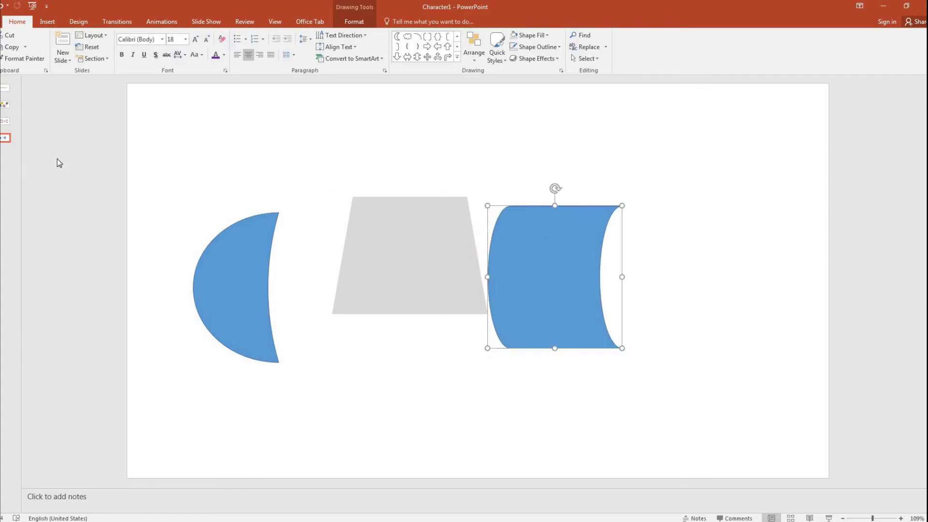
- Pass through the Subscribe slide to slide 2 with the smiley, mouse, businessman and 3-ball
click(5, 121)
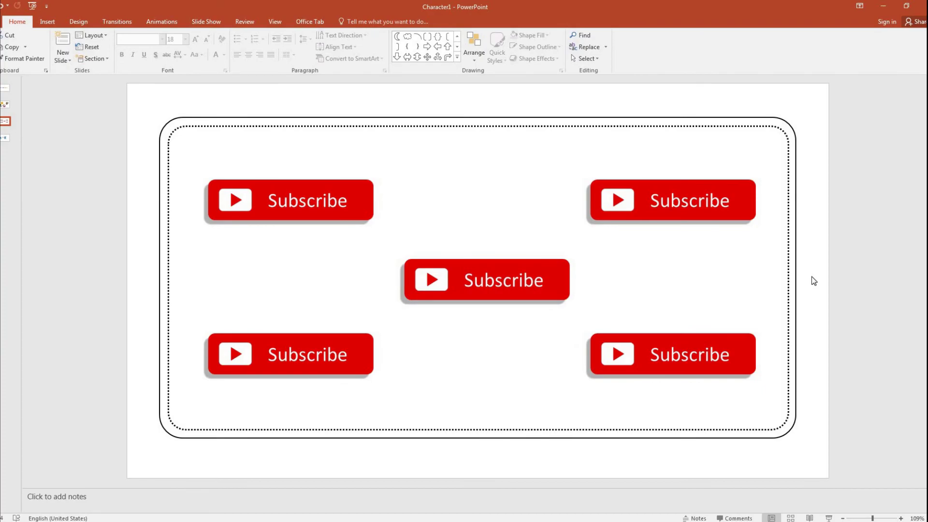
click(6, 106)
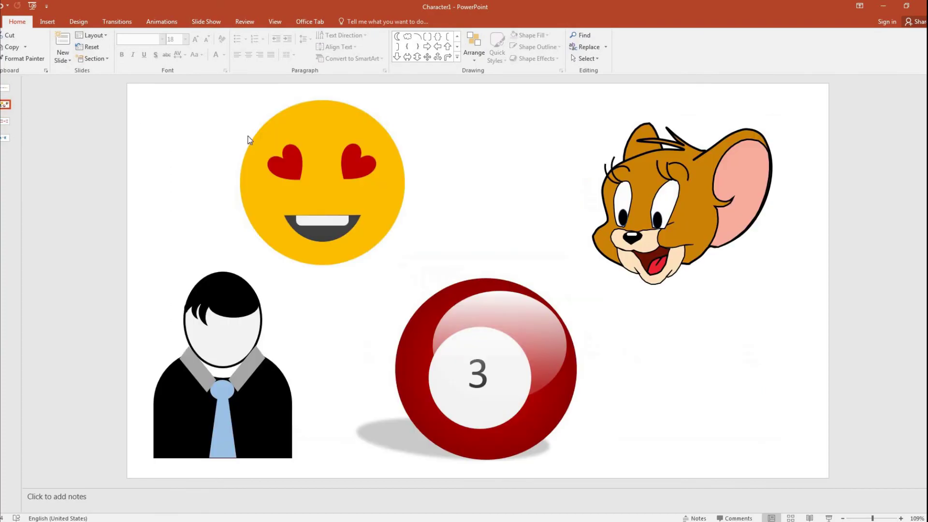
click(796, 272)
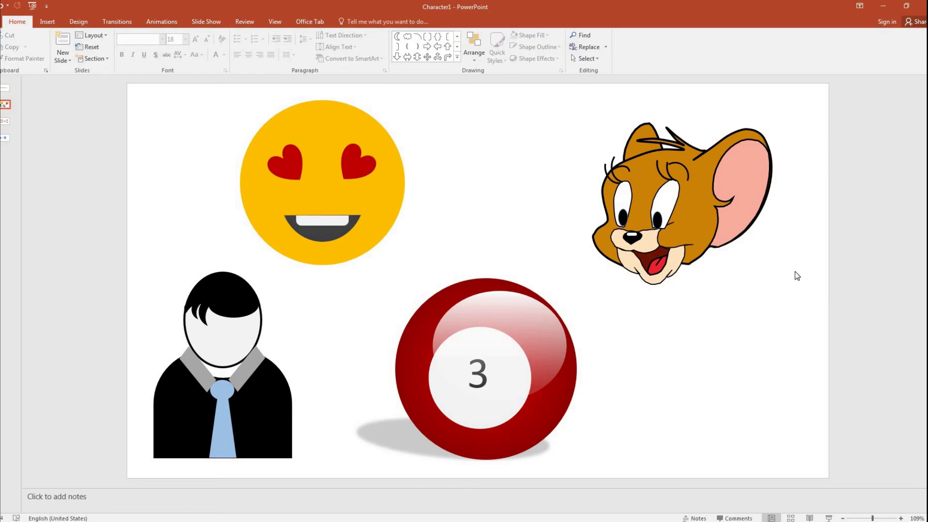